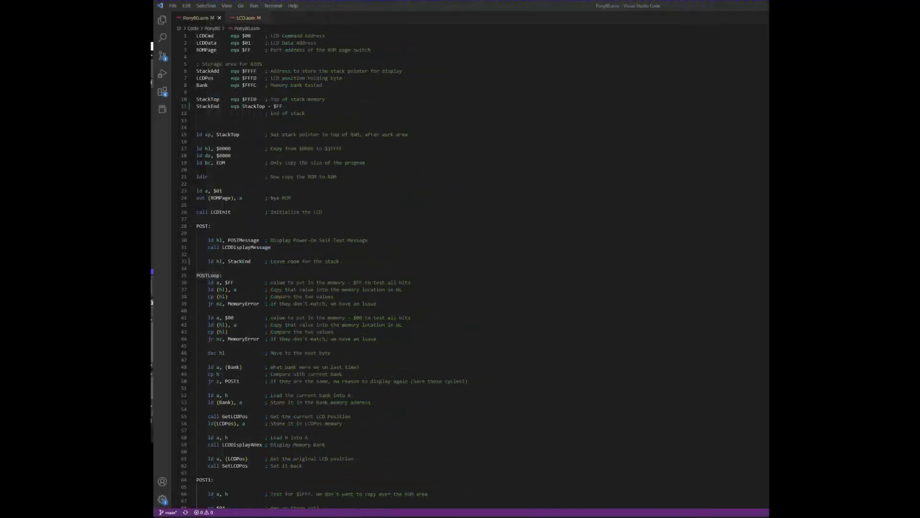
Highlight the ROM-to-RAM copy lines 16–21, then the ROM page-out lines 23–24, and scroll down
key(shift+Down)
key(shift+Down)
key(shift+Down)
key(shift+Down)
key(shift+Down)
key(shift+Down)
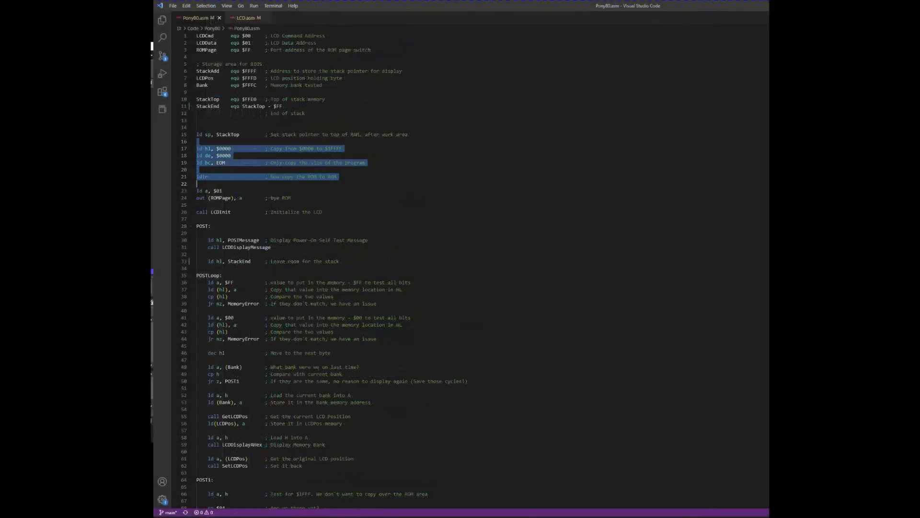
click(197, 205)
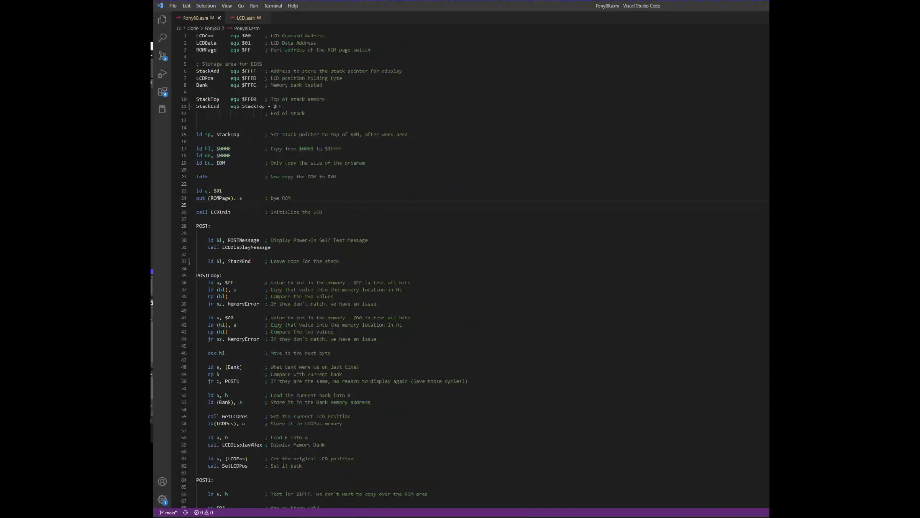
key(shift+Up)
key(shift+Home)
key(Right)
scroll(321, 268, down, 6)
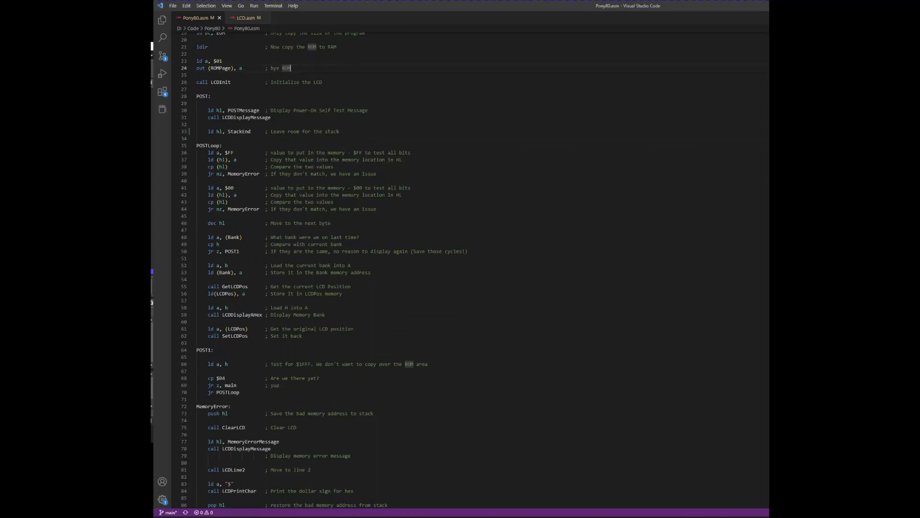
drag(207, 152, 302, 335)
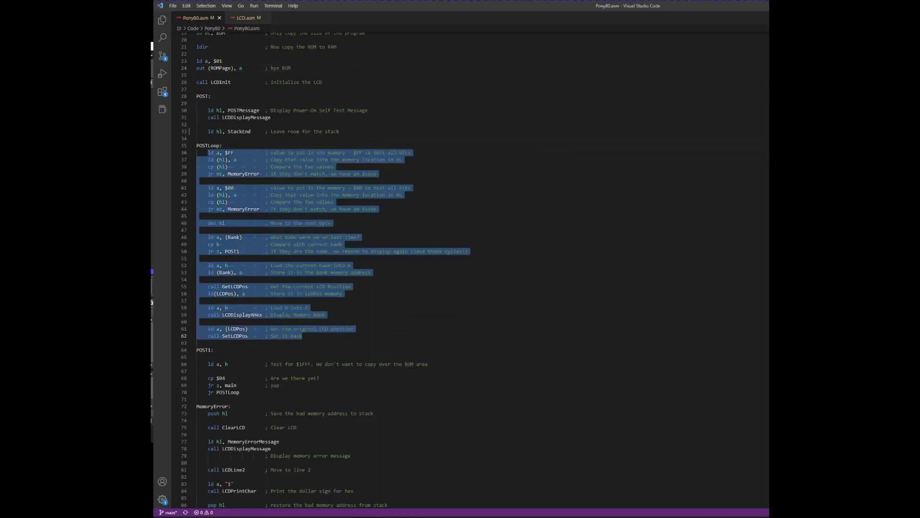
key(Right)
scroll(322, 269, down, 5)
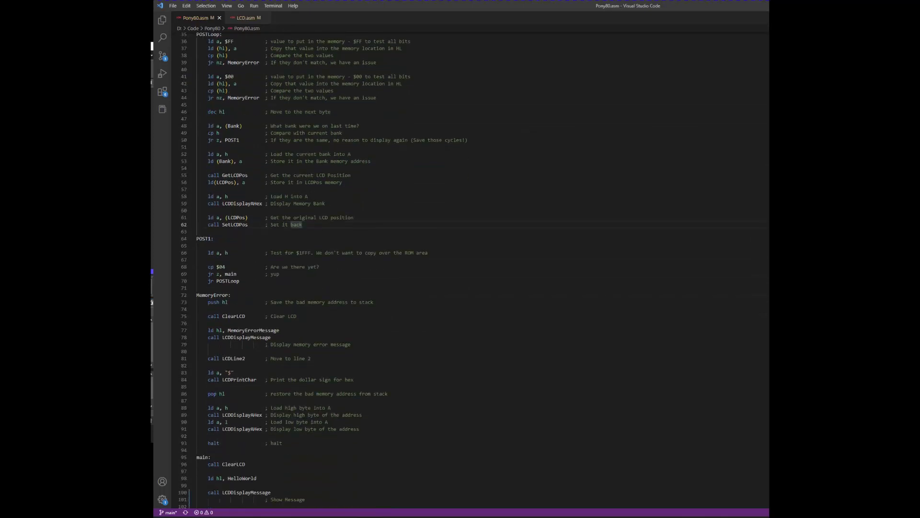
scroll(321, 268, down, 2)
drag(197, 265, 283, 406)
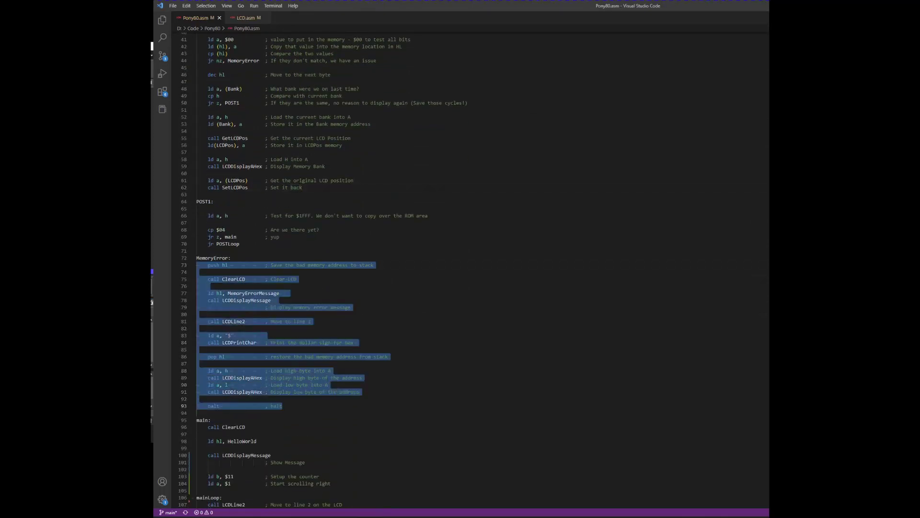
key(Right)
scroll(321, 269, down, 4)
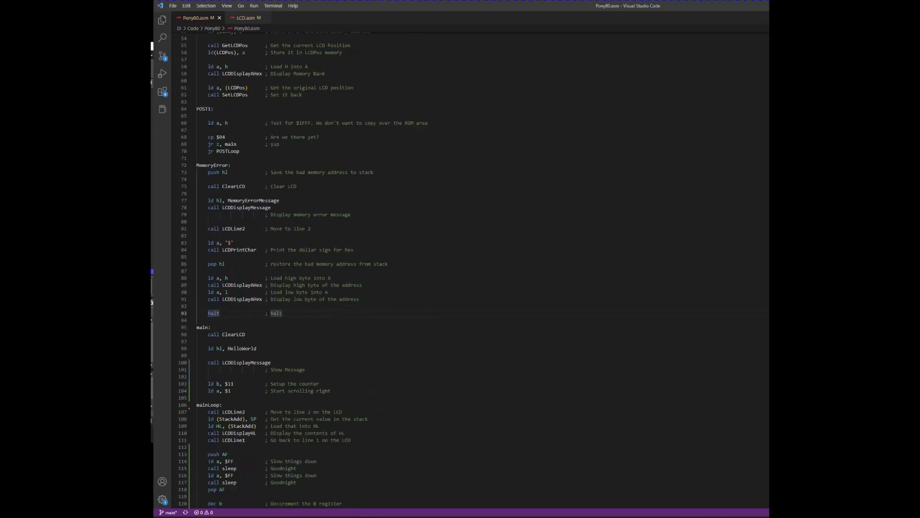
scroll(322, 268, down, 6)
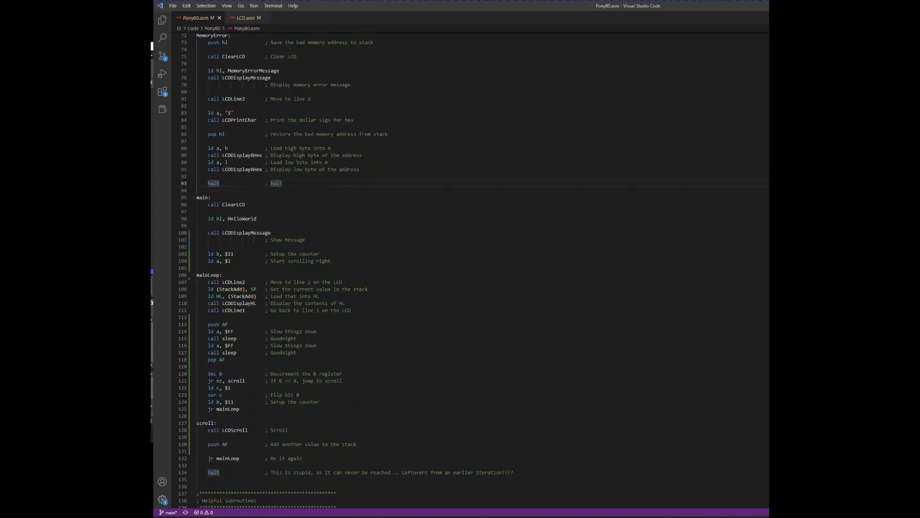
click(229, 219)
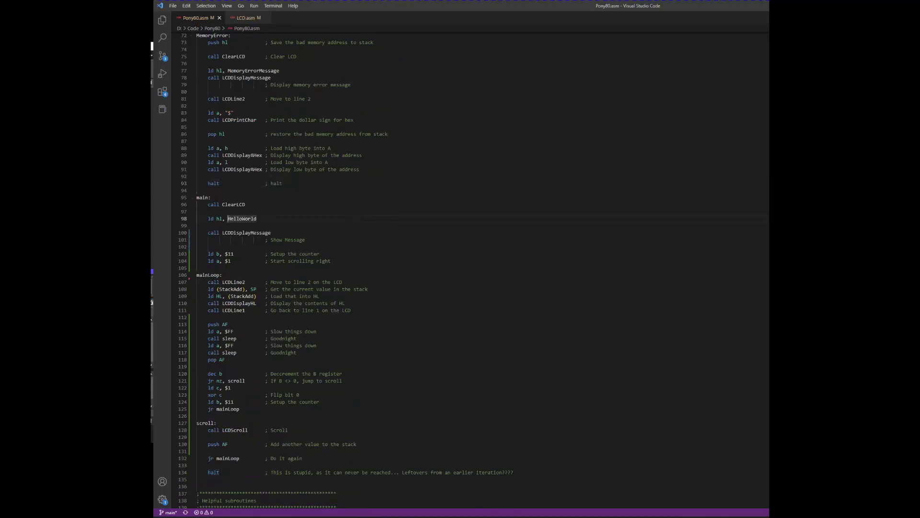
click(228, 254)
click(234, 282)
scroll(345, 268, down, 4)
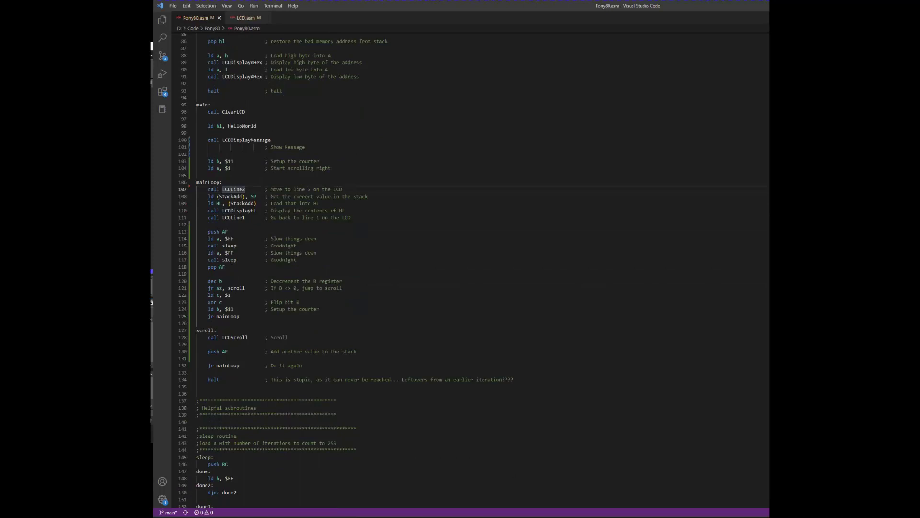
click(253, 218)
drag(254, 217, 242, 245)
click(225, 232)
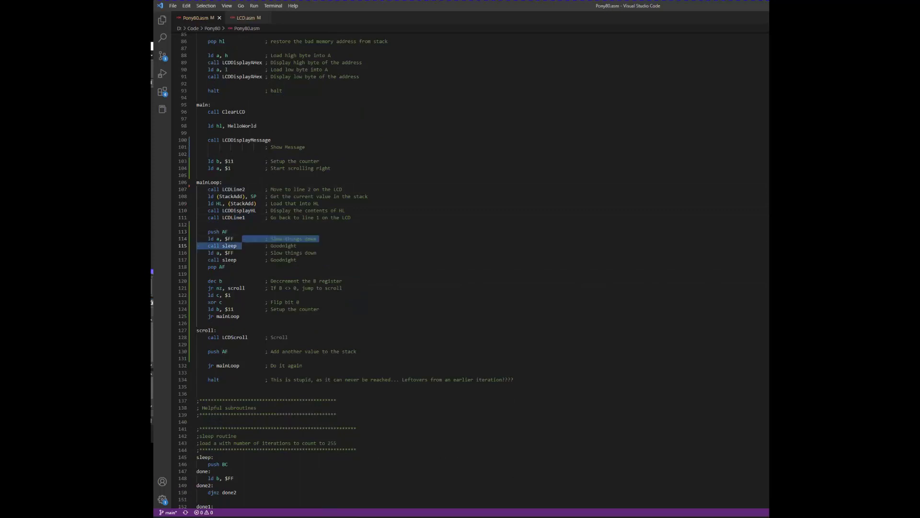
scroll(345, 230, down, 10)
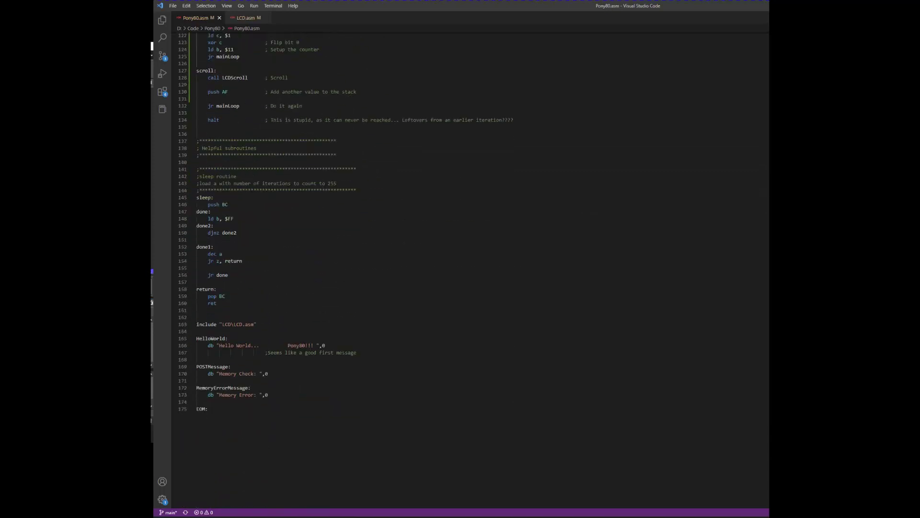
Select the sleep routine on lines 141–160, then mark done2
drag(216, 303, 197, 169)
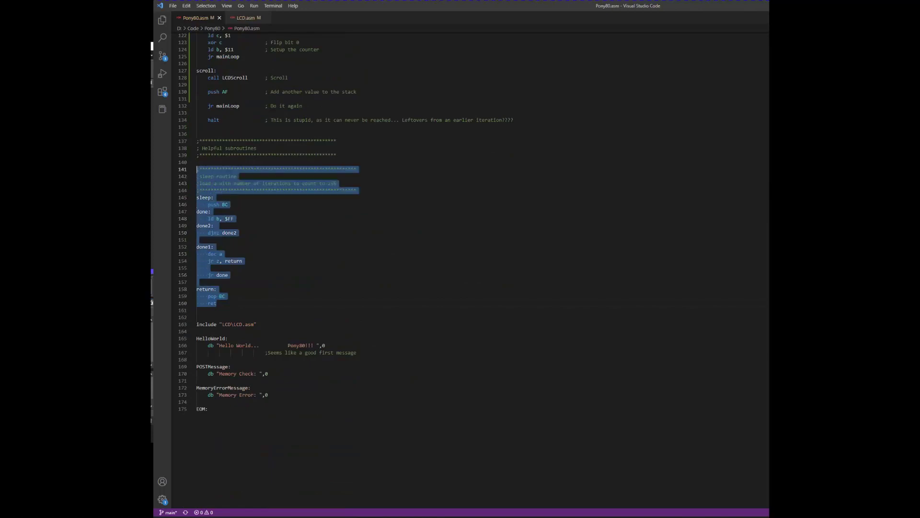
click(229, 232)
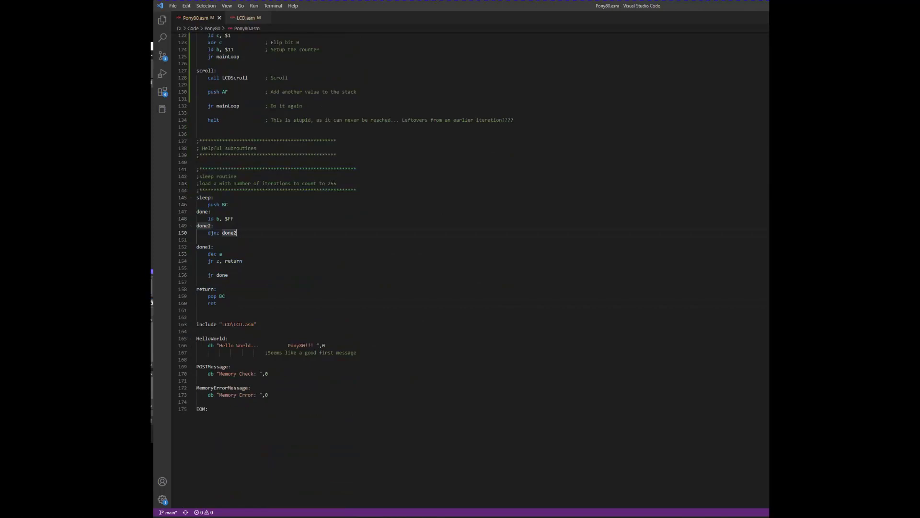
scroll(346, 270, up, 10)
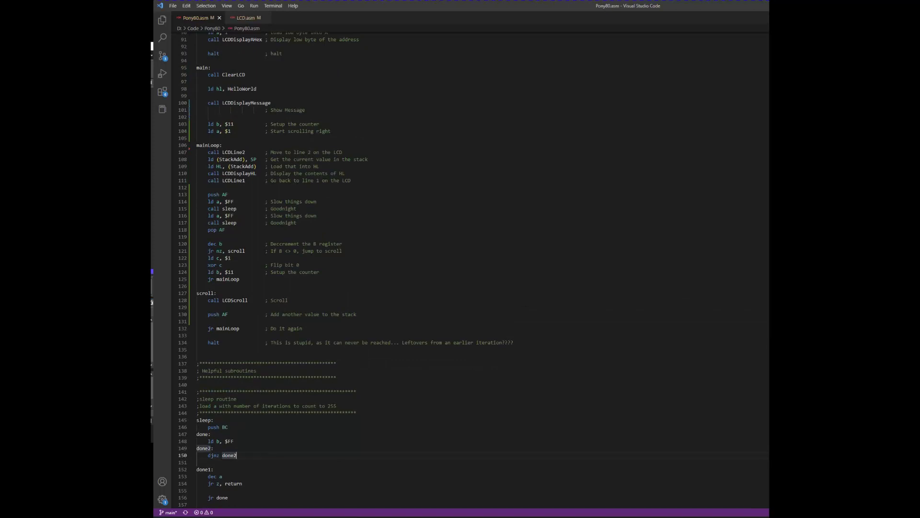
Point out dec b on line 120 and the scroll label's LCDScroll call, then open LCD.asm
click(211, 244)
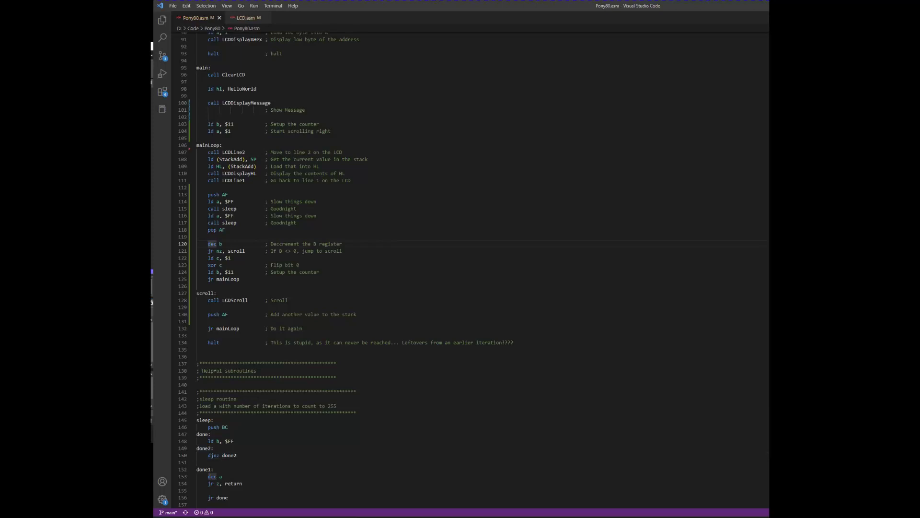
click(236, 251)
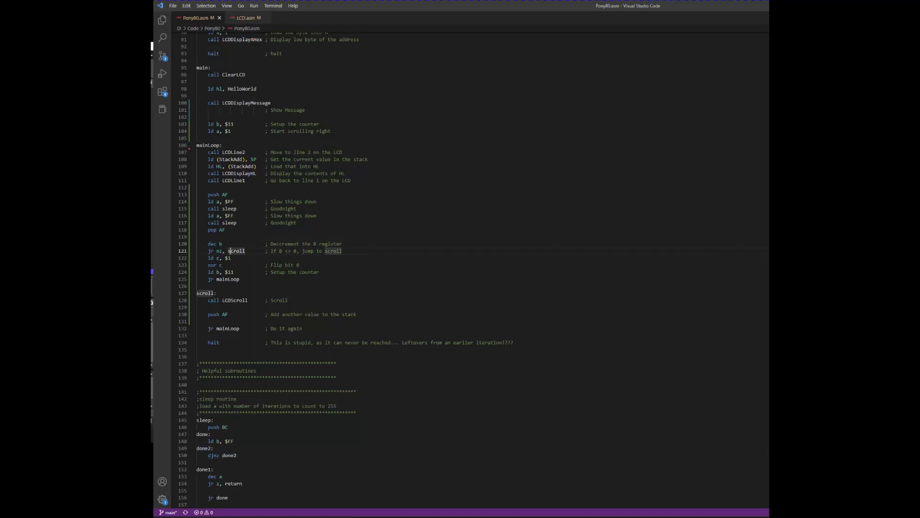
drag(228, 300, 243, 300)
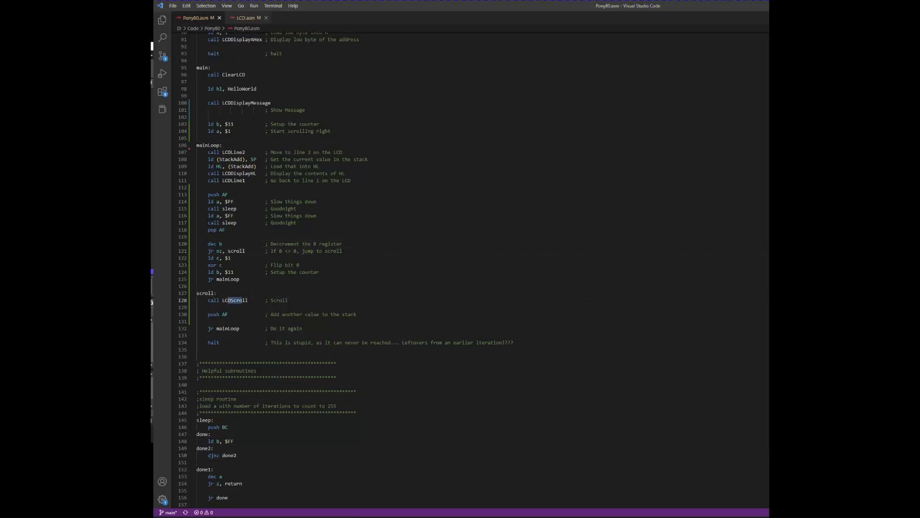
click(245, 18)
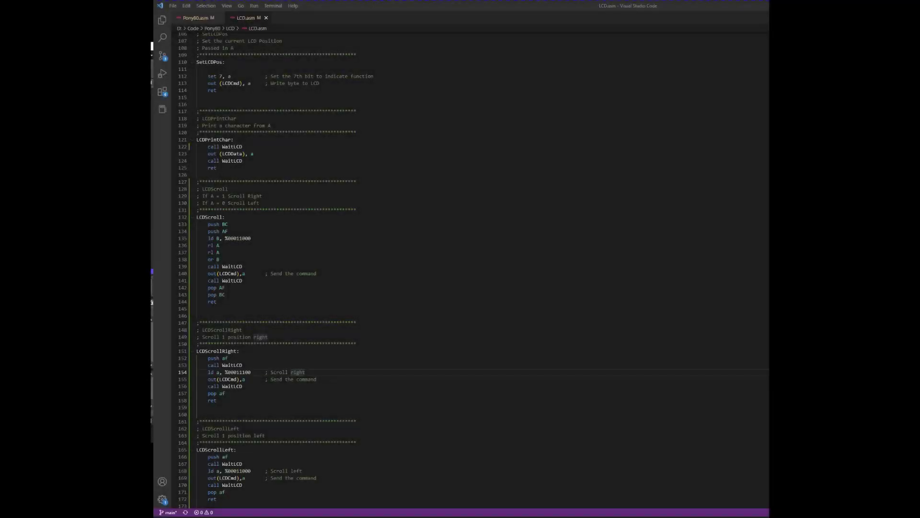
Step through LCDScroll in LCD.asm, marking push AF, %00011000 on line 135 and the rotate on line 137
drag(197, 216, 225, 217)
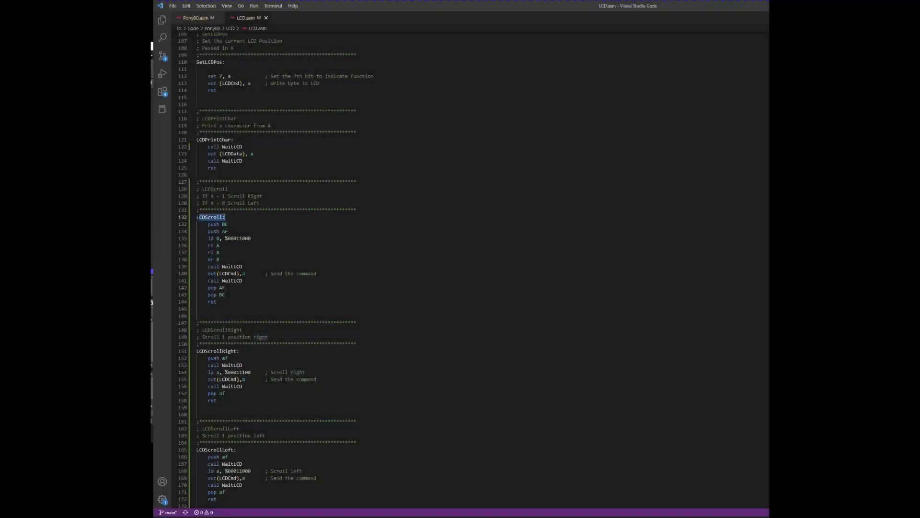
key(Down)
key(Down)
key(End)
key(shift+Left)
key(shift+Left)
key(shift+Left)
key(Down)
key(Down)
key(Down)
key(shift+Left)
key(shift+Left)
key(shift+Left)
key(Up)
key(Up)
key(End)
key(shift+Left)
key(shift+Left)
key(shift+Left)
key(shift+Left)
key(shift+Left)
key(shift+Left)
key(shift+Left)
key(shift+Left)
key(shift+Left)
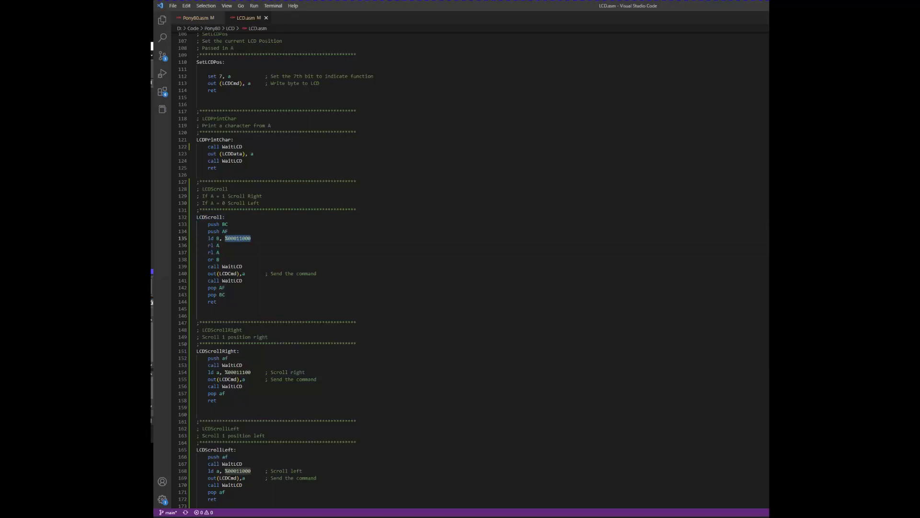
key(Down)
key(Down)
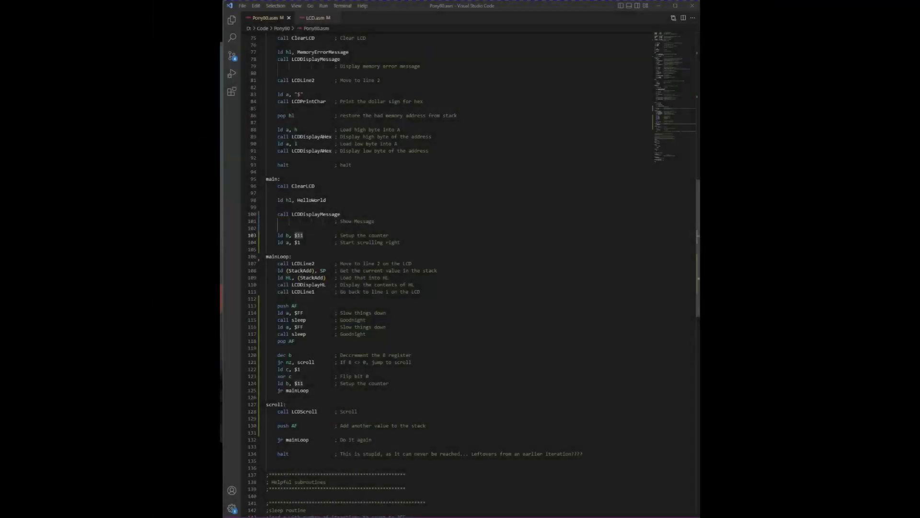
In Pony80.asm, mark the mainLoop label, the scroll label's uses and the ld c, $1 line
drag(291, 256, 266, 256)
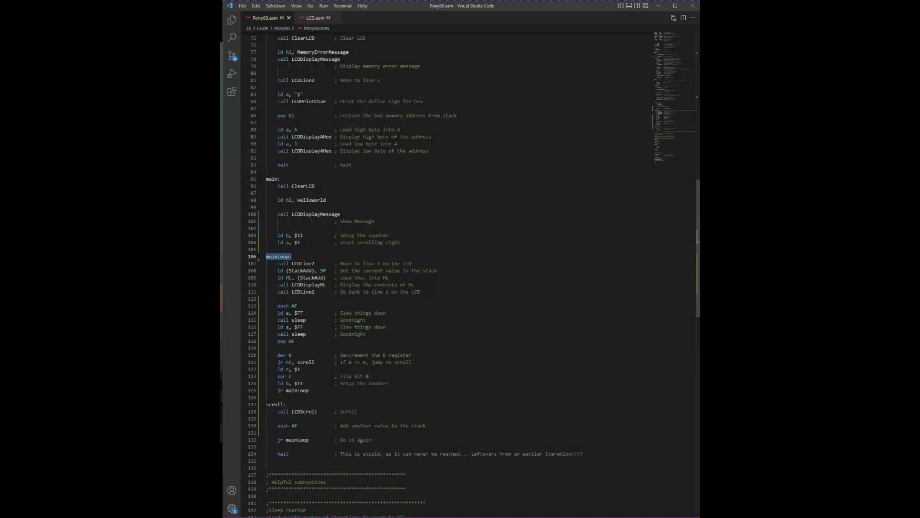
click(307, 363)
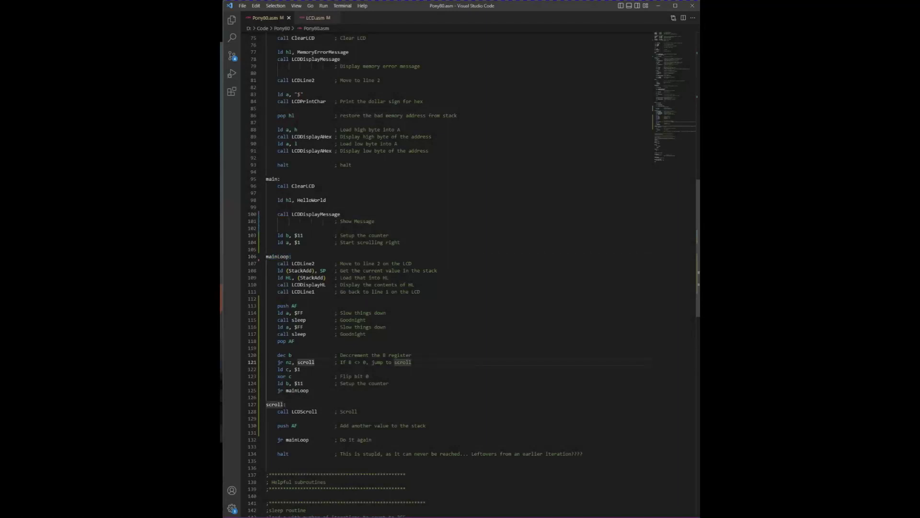
click(300, 369)
drag(299, 369, 278, 376)
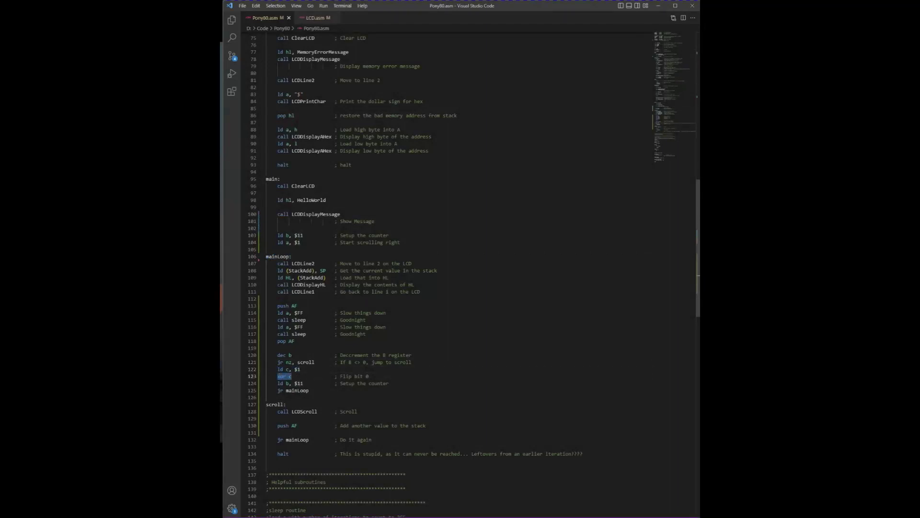
click(312, 377)
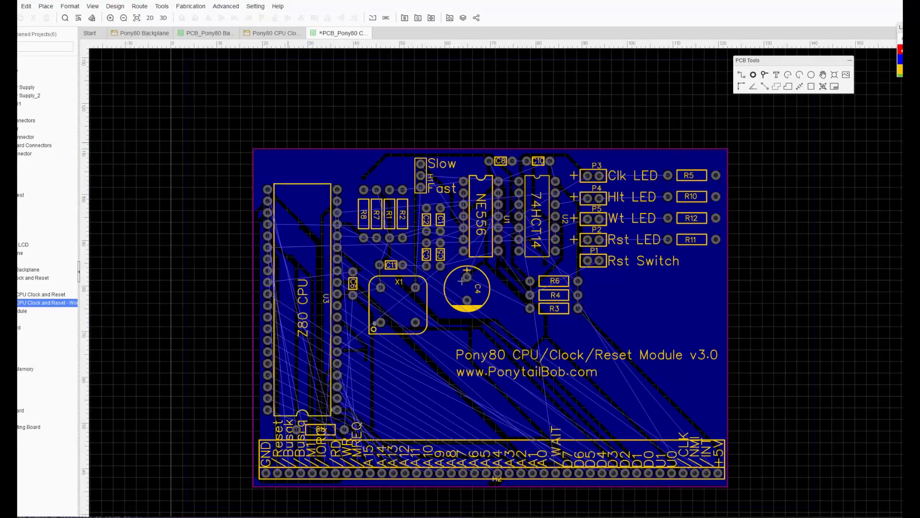
Select the board outline, then every item on the board with Ctrl+A
click(253, 158)
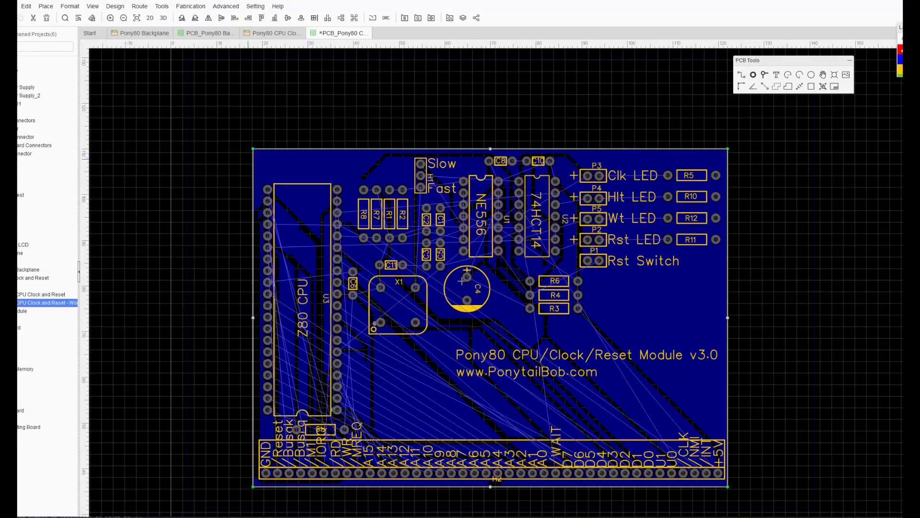
key(ctrl+a)
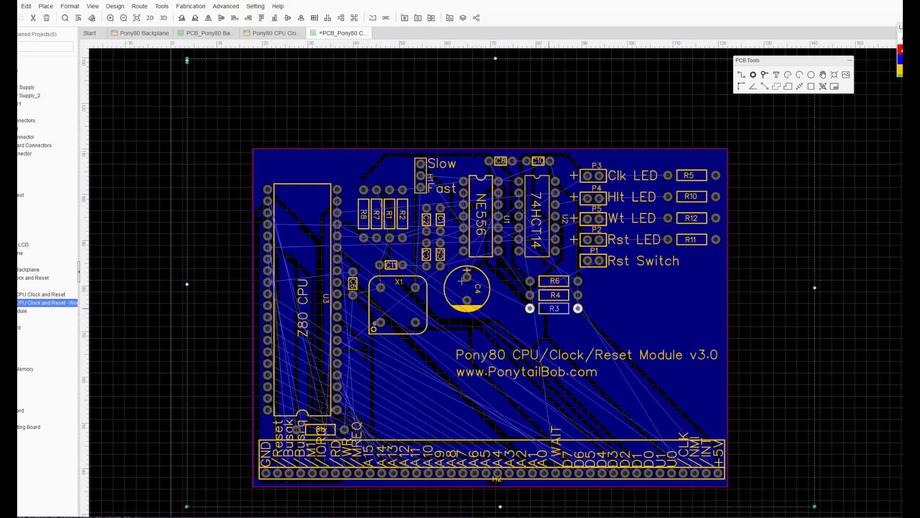
Run Route > Auto Route… on both layers, completing all 165 connections with 26 vias
click(139, 5)
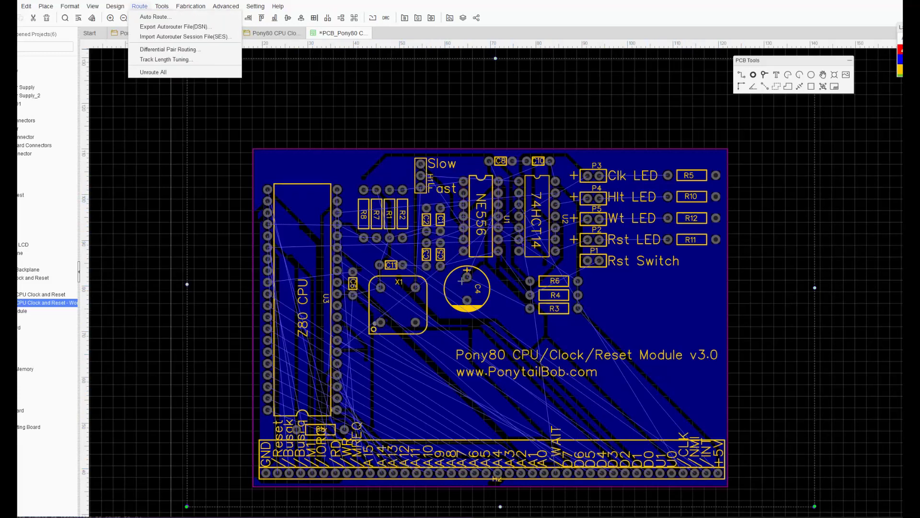
click(153, 17)
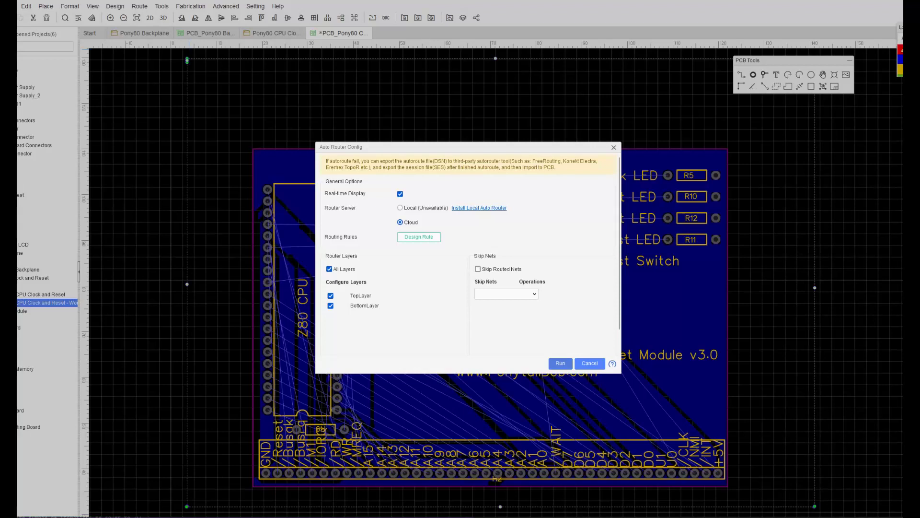
click(560, 363)
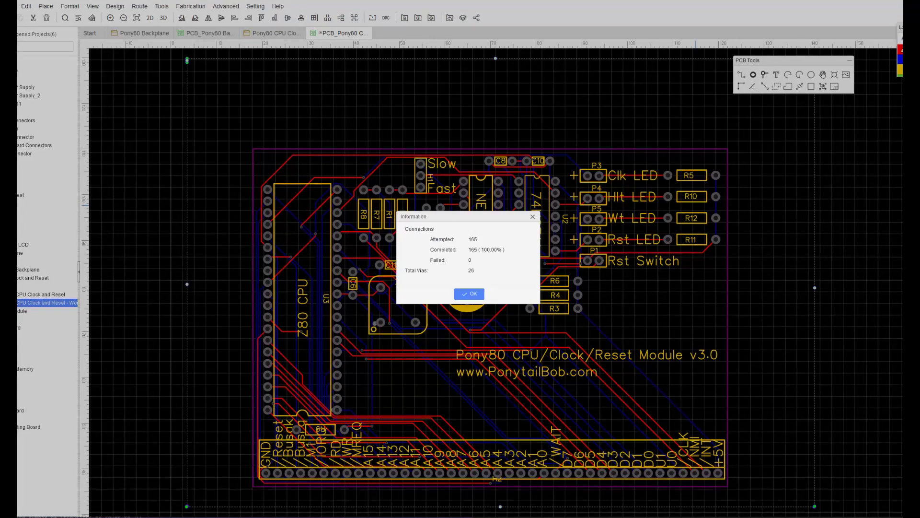
Dismiss the routing results report so the copper pour rebuilds around the traces
click(463, 293)
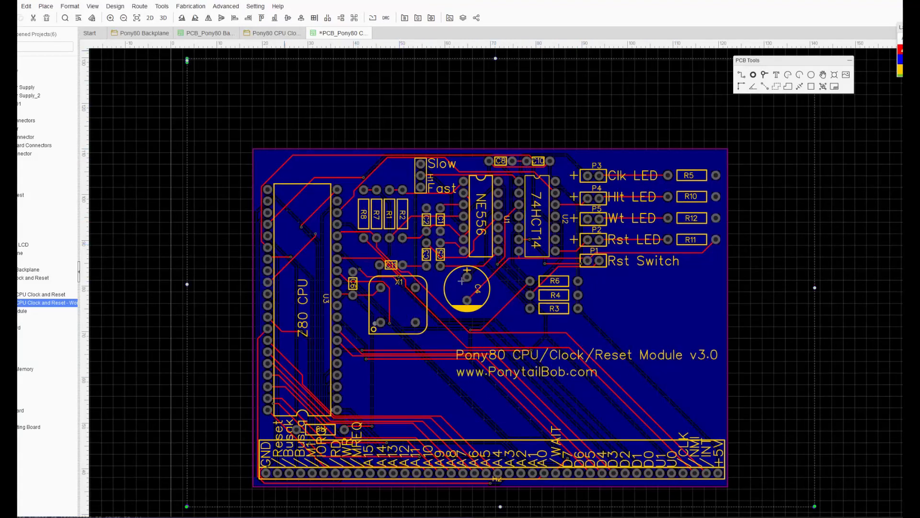
Open the routed Pony80 board in a 3D View tab
click(163, 18)
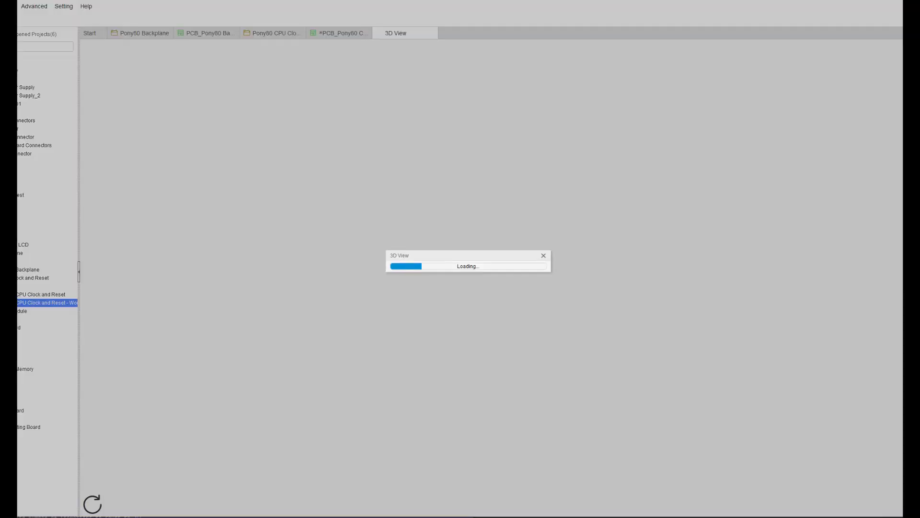